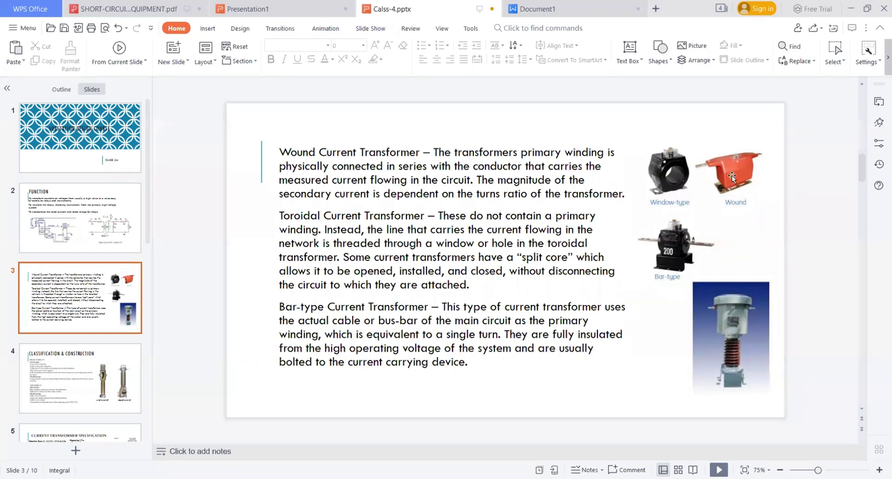
# Step: Enlarge the bar-type transformer photo on slide 3 slightly by dragging its top-left handle
pyautogui.click(738, 281)
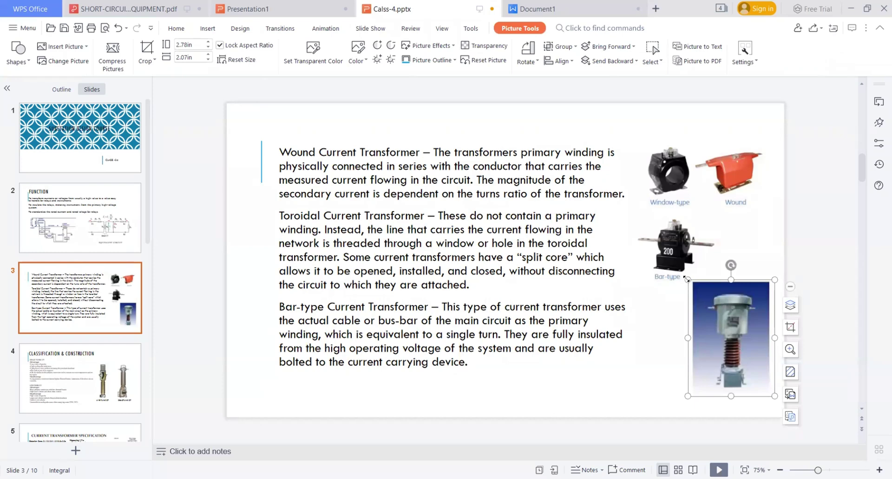
pyautogui.moveTo(688, 279)
pyautogui.mouseDown()
pyautogui.moveTo(692, 285)
pyautogui.moveTo(685, 275)
pyautogui.mouseUp()
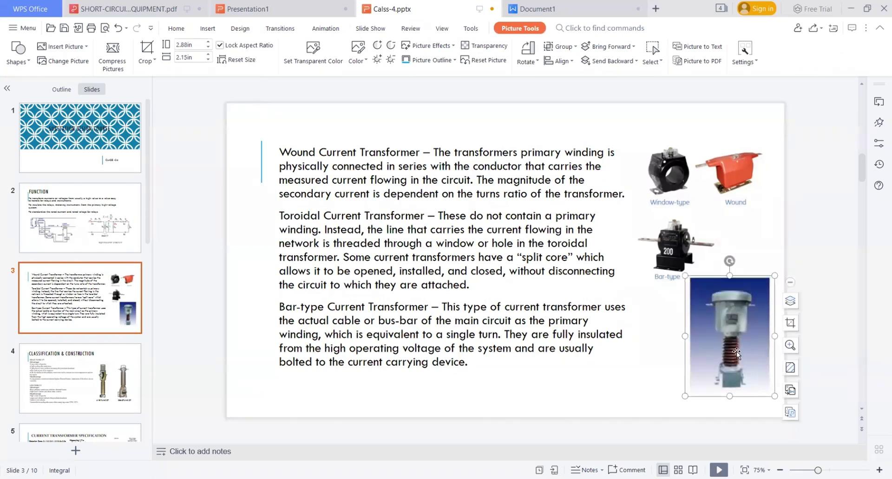
pyautogui.click(823, 217)
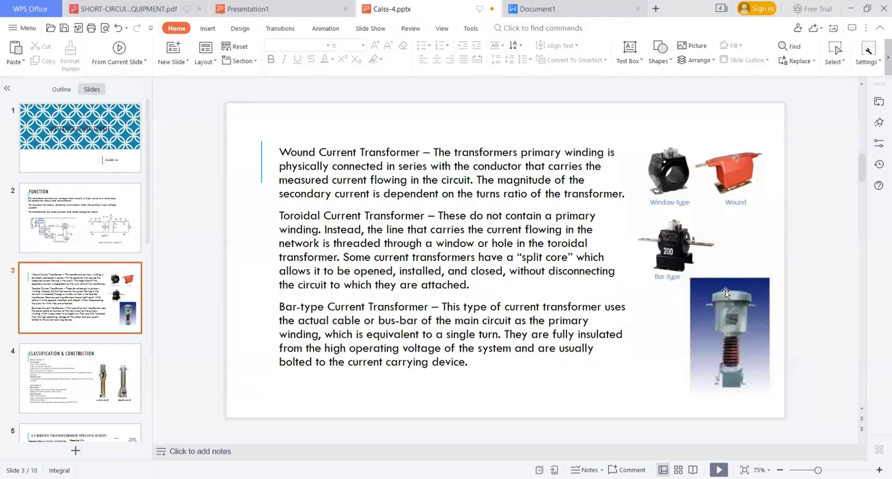
pyautogui.click(73, 383)
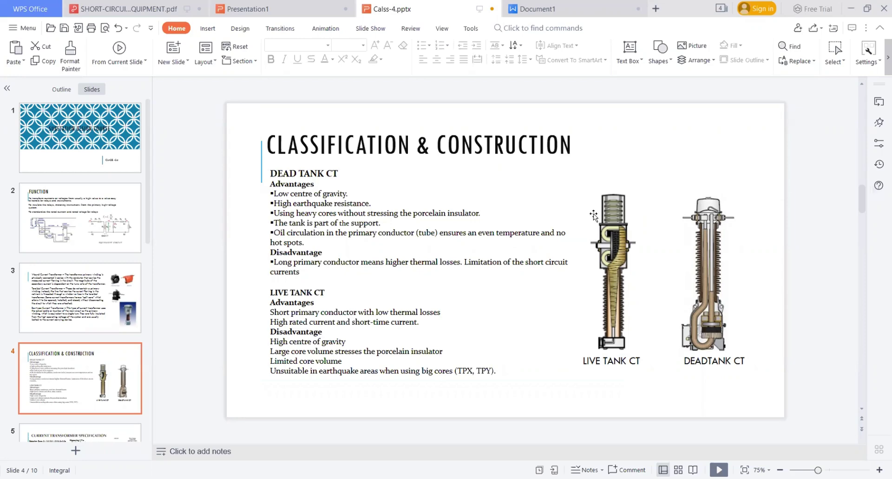
pyautogui.press('pageup')
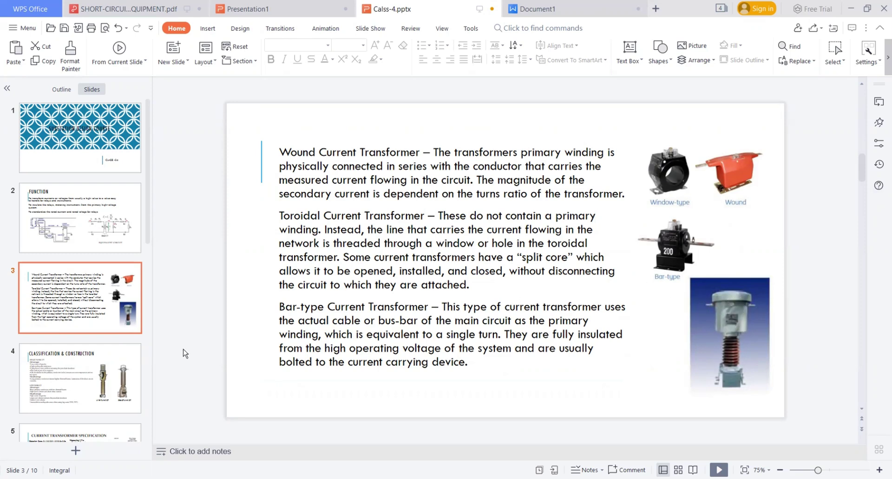
pyautogui.moveTo(105, 374)
pyautogui.click(126, 389)
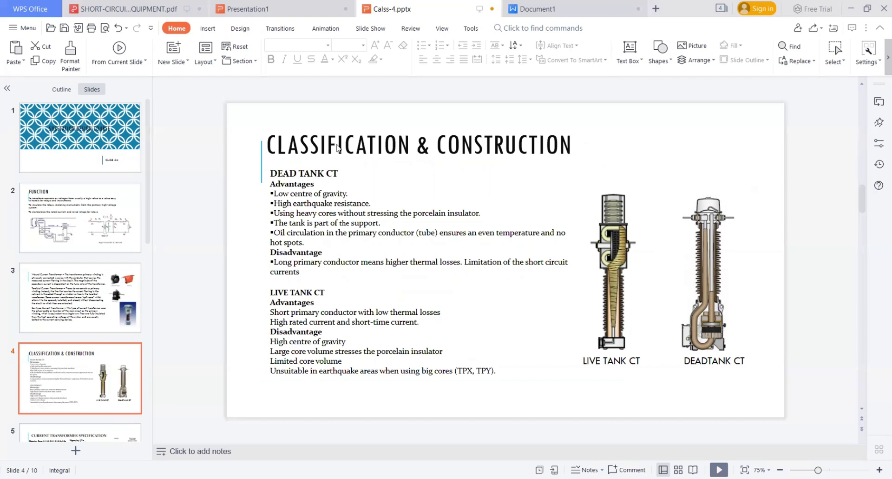
pyautogui.click(806, 283)
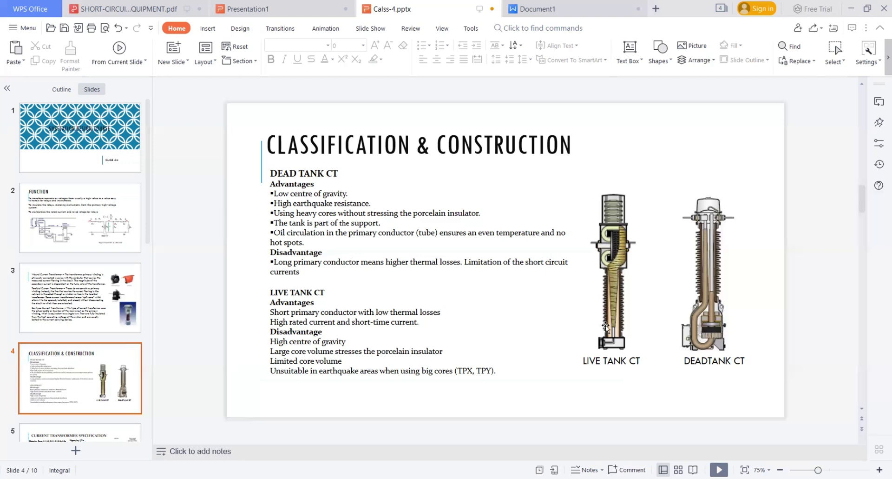
# Step: On slide 4, select the Live Tank CT line 'High rated current and short-time current.'
pyautogui.click(123, 308)
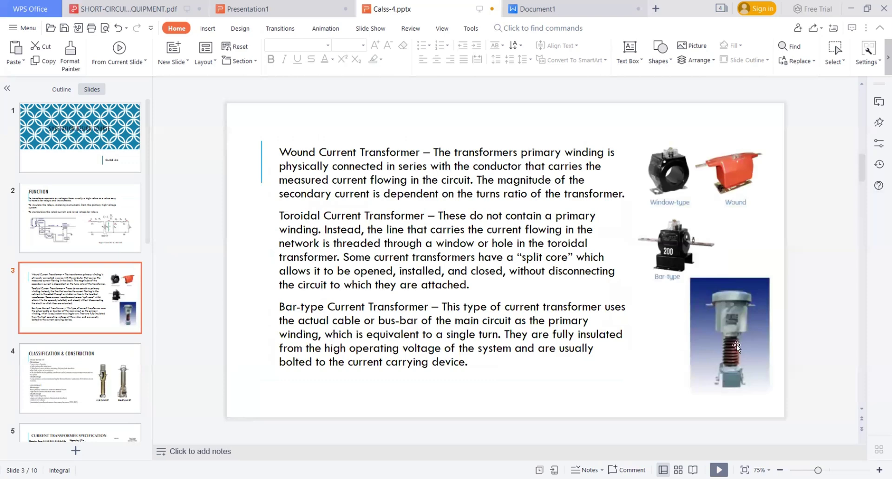
pyautogui.click(121, 390)
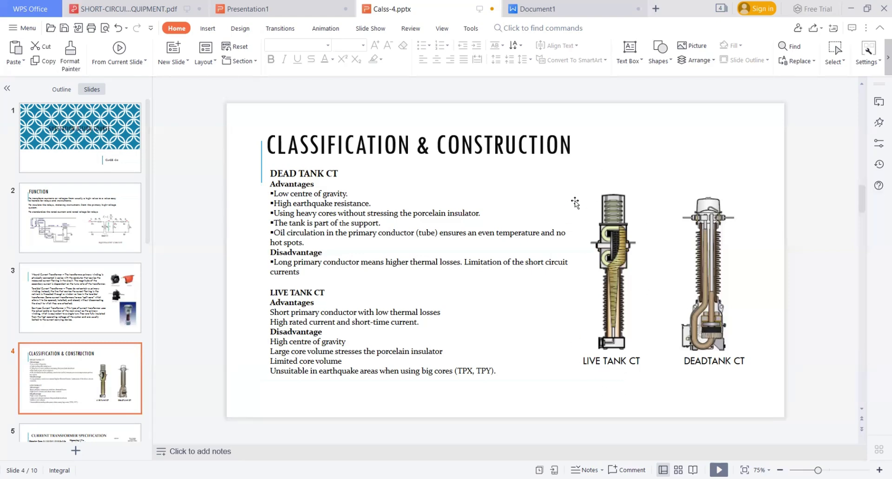
pyautogui.moveTo(272, 321); pyautogui.dragTo(419, 321)
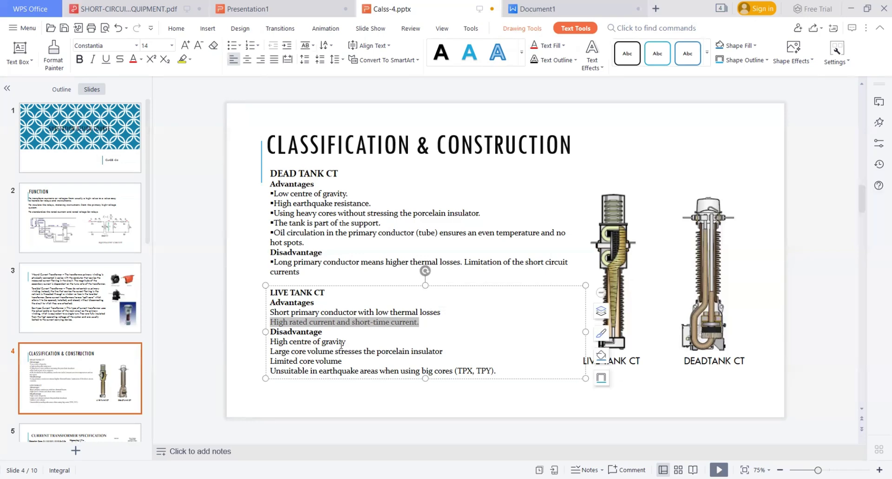
pyautogui.click(262, 360)
pyautogui.moveTo(315, 351); pyautogui.dragTo(270, 352)
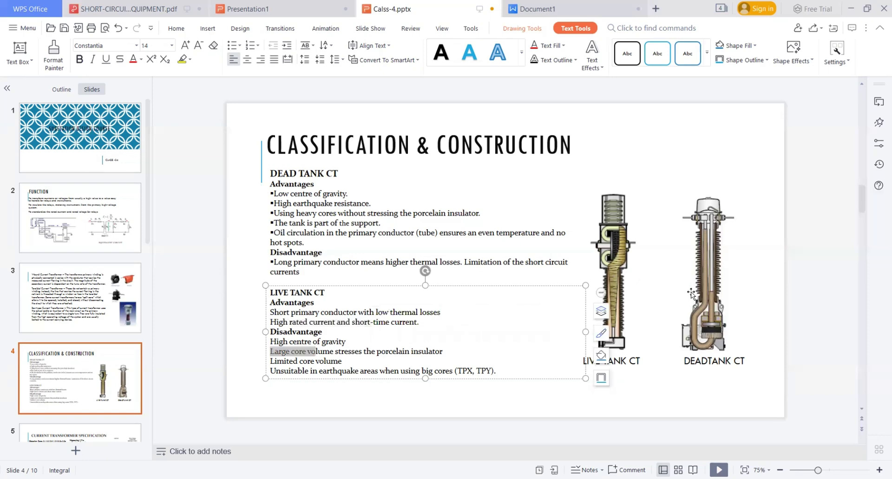
pyautogui.click(676, 292)
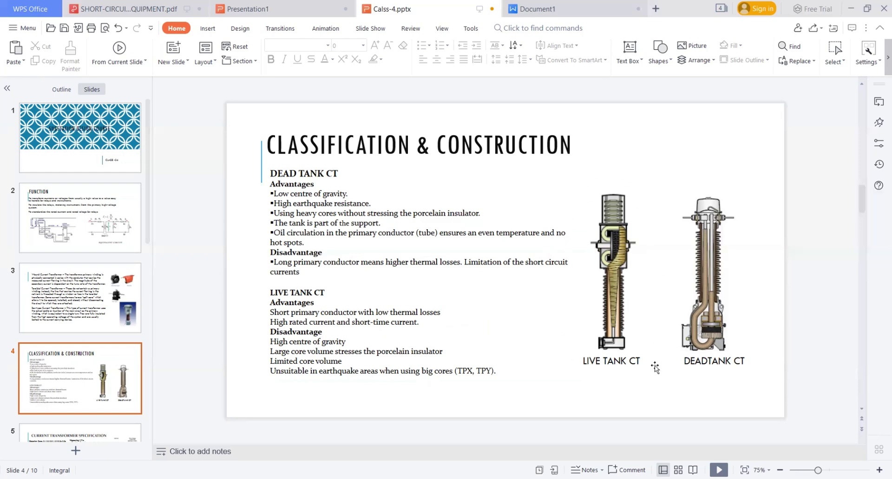
pyautogui.scroll(-1, 181, 299)
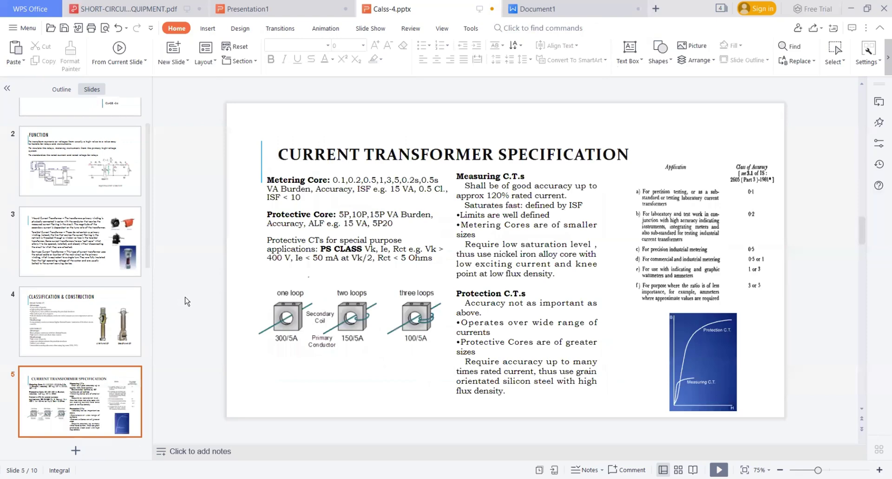
pyautogui.click(88, 312)
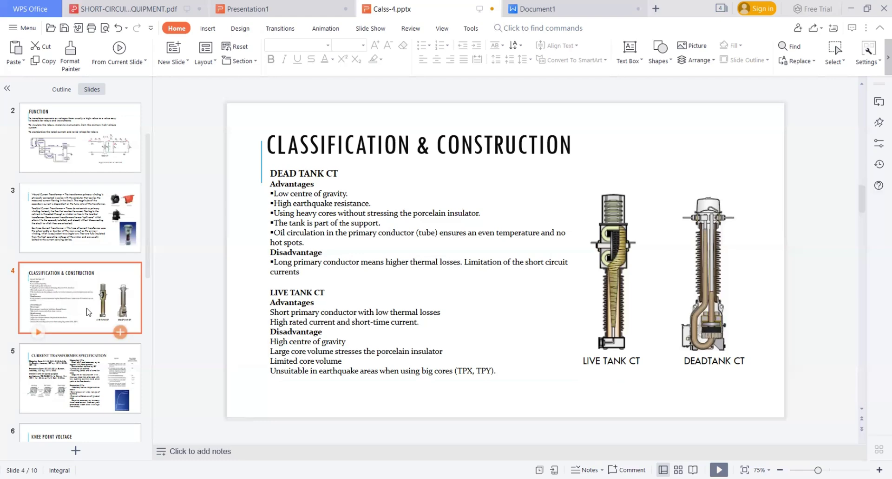
# Step: Switch to slide 5, 'Current Transformer Specification', from the Slides pane
pyautogui.click(82, 389)
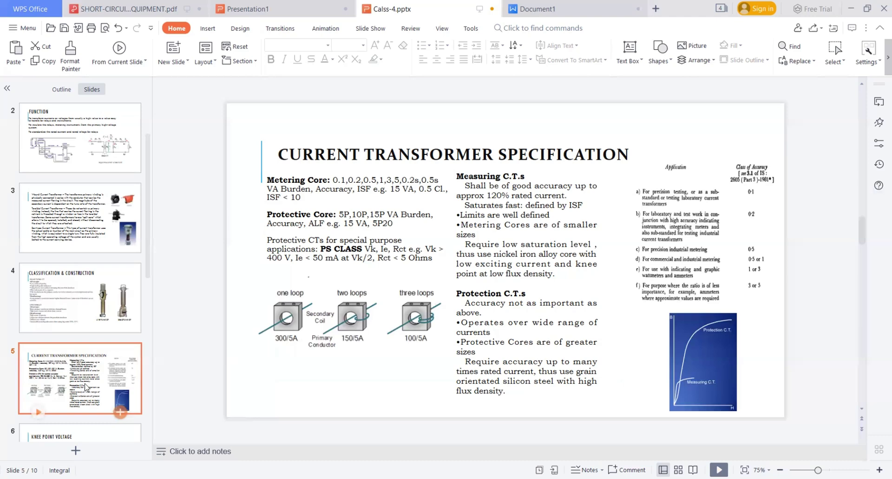
# Step: Create a blank spreadsheet, Book1, from the WPS start page's spreadsheet templates
pyautogui.click(30, 9)
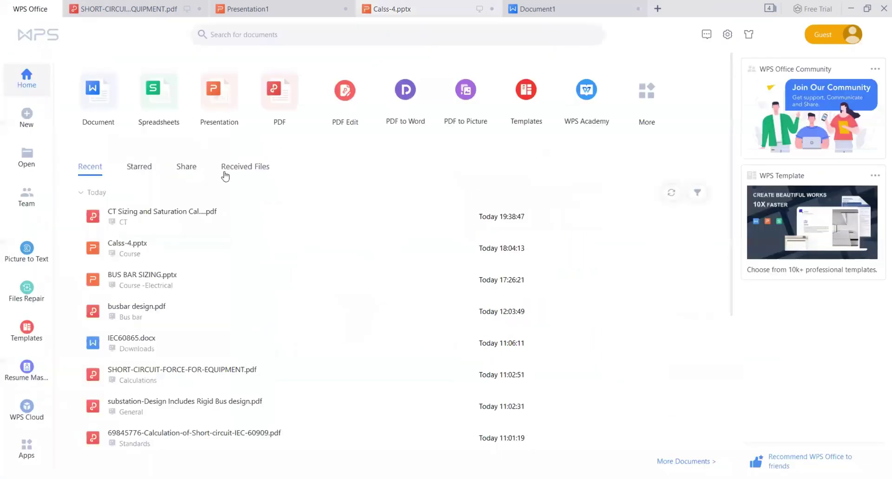
pyautogui.click(158, 98)
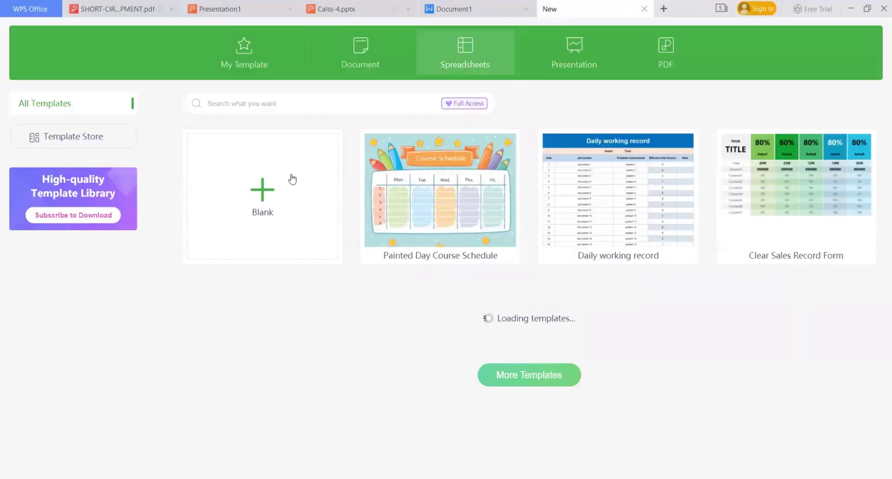
pyautogui.click(292, 179)
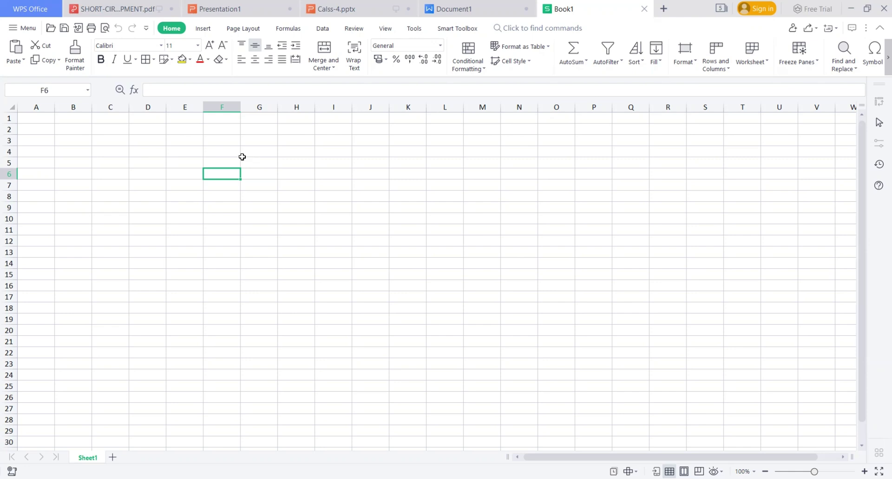
# Step: Select cell C3 on the empty Sheet1 to hold a heading
pyautogui.click(130, 152)
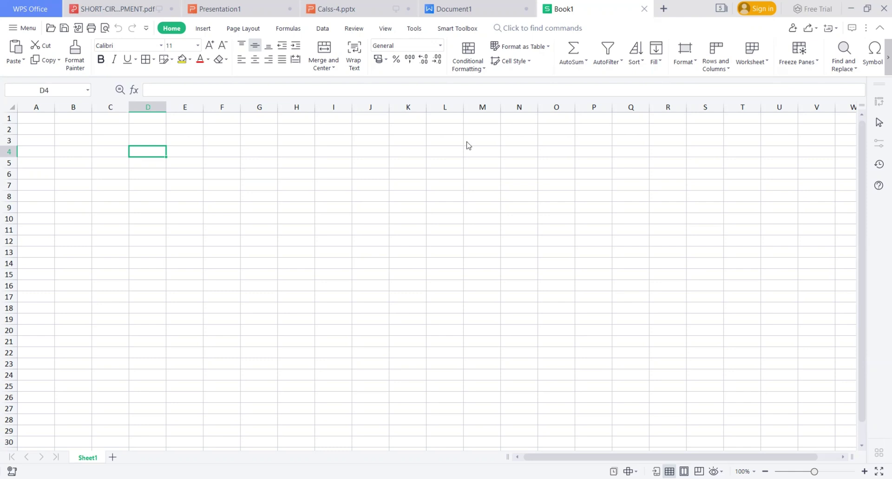
pyautogui.click(478, 176)
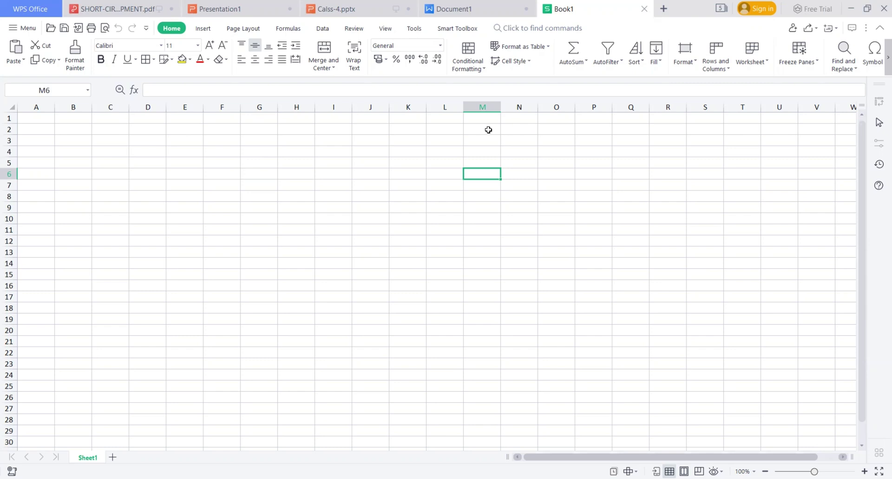
pyautogui.click(97, 152)
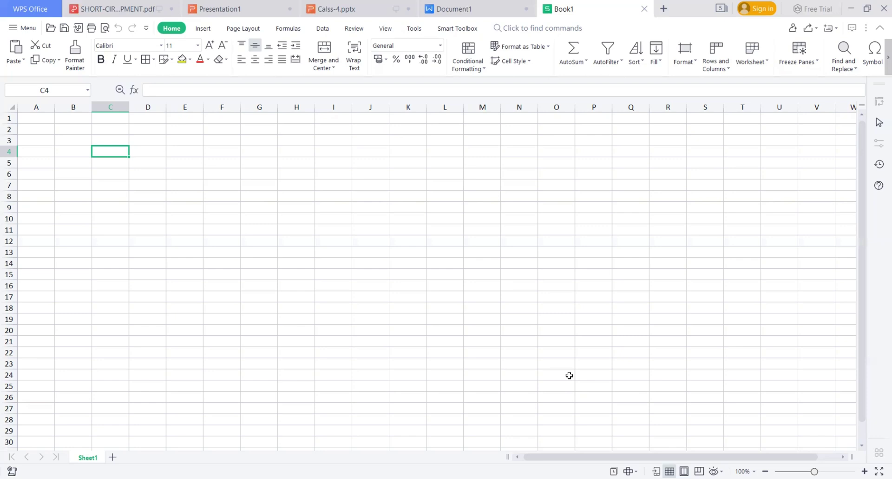
pyautogui.click(104, 139)
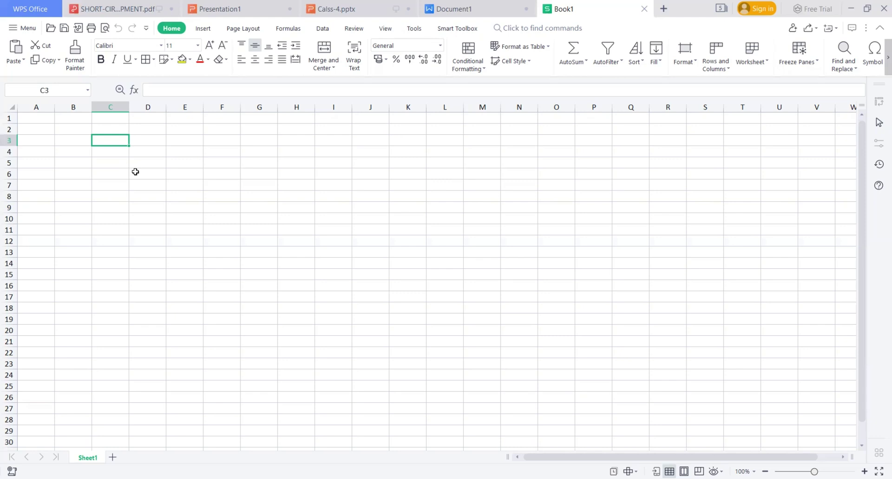
# Step: Enter the headings 'Metering' in C3 and 'Protection' in E3
pyautogui.write('M')
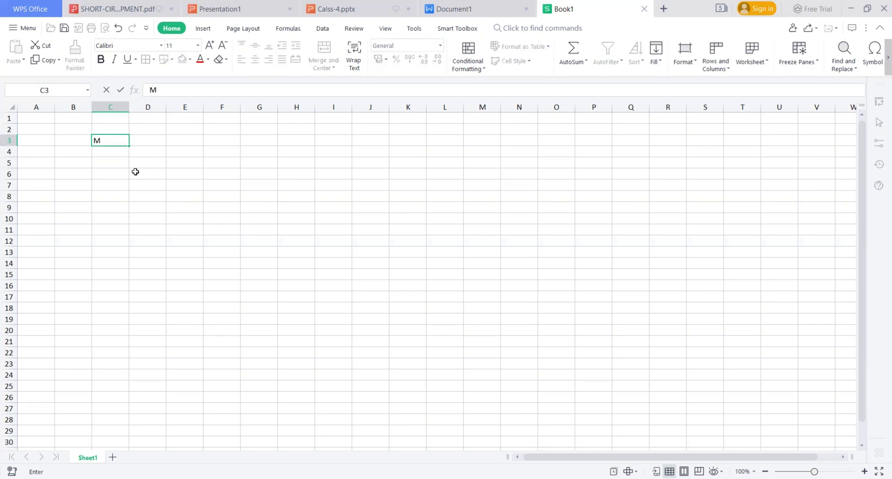
pyautogui.write('etering')
pyautogui.press('Return')
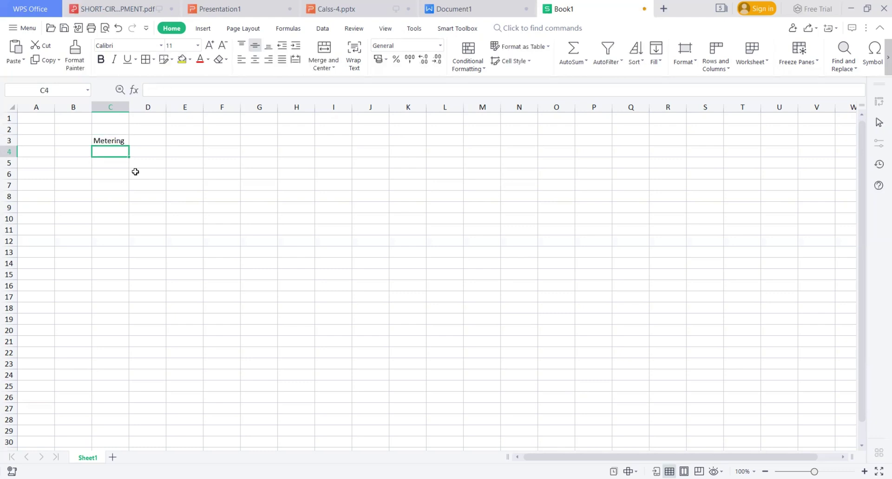
pyautogui.press('Up')
pyautogui.press('Right')
pyautogui.press('Right')
pyautogui.write('Pr')
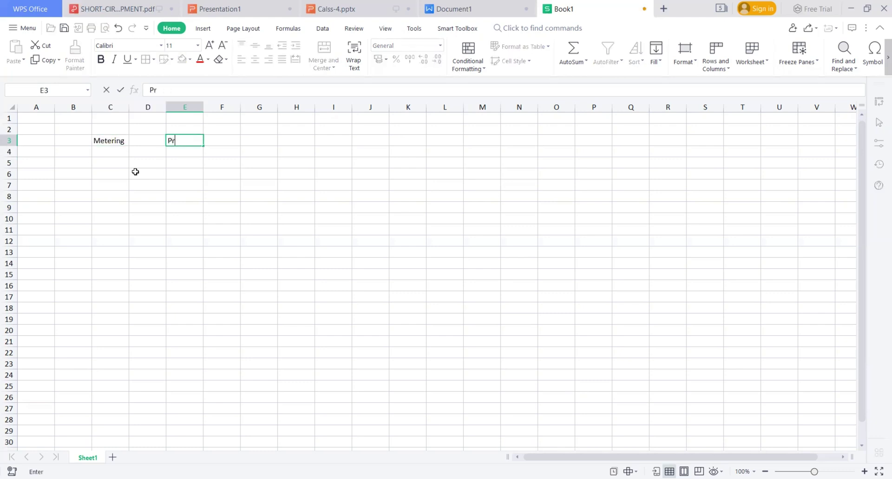
pyautogui.write('otection')
pyautogui.press('Return')
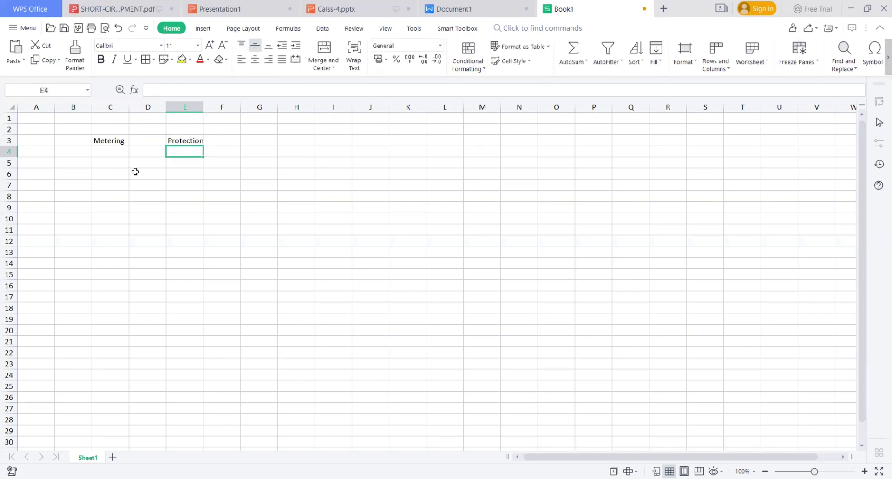
# Step: Autofit column E, then enter 'CT' in H6 with 'Primary' and 'Secondary' in G7:H7
pyautogui.doubleClick(202, 109)
pyautogui.click(284, 175)
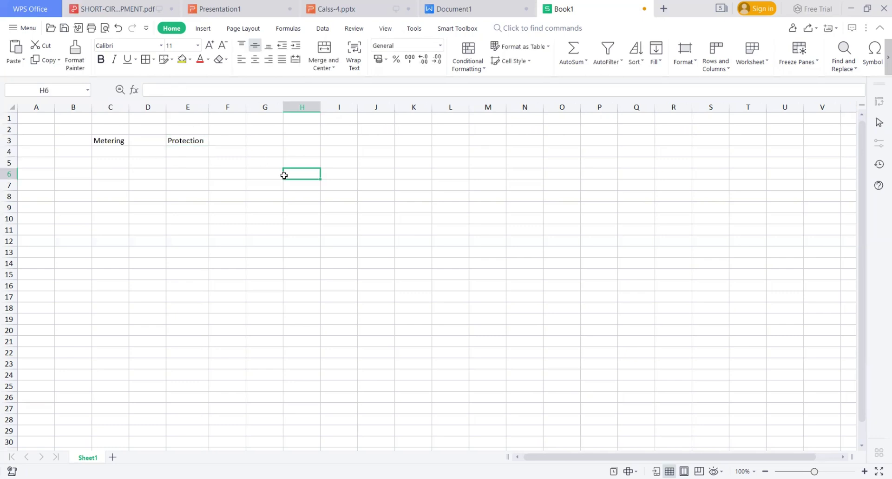
pyautogui.write('CT')
pyautogui.press('Return')
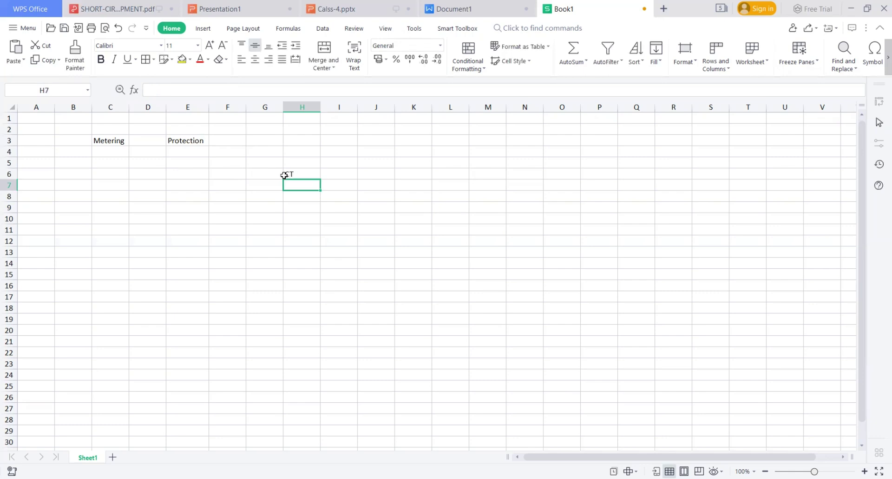
pyautogui.press('Left')
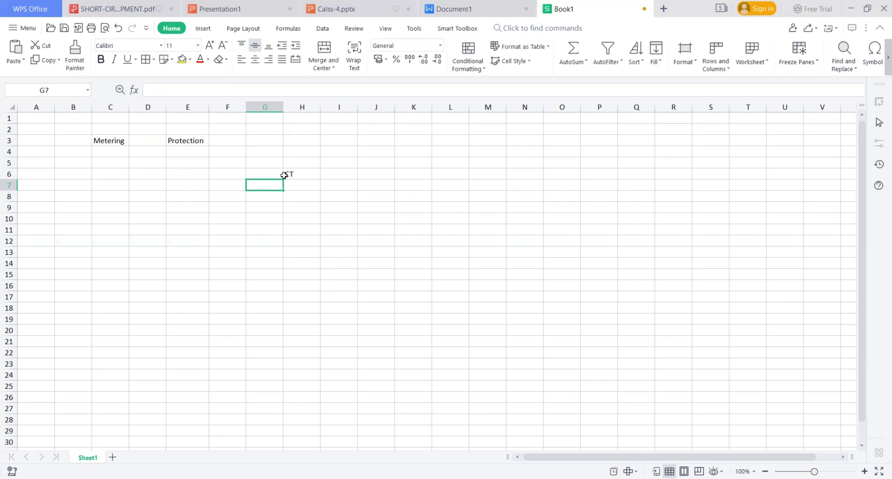
pyautogui.write('Primary')
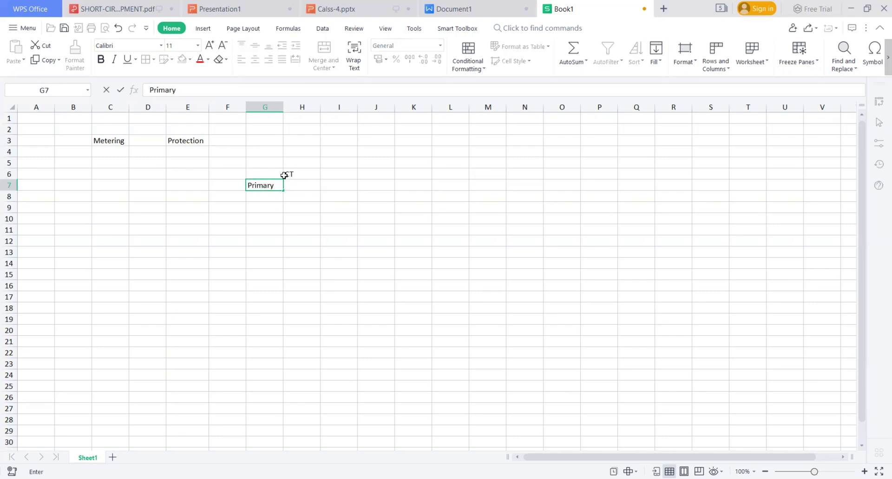
pyautogui.press('Right')
pyautogui.write('Se')
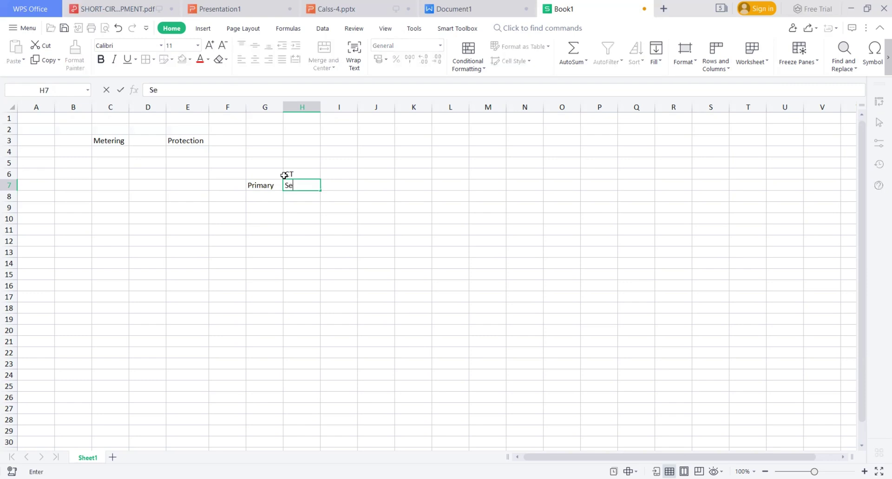
pyautogui.write('condary')
pyautogui.press('Return')
# Step: Enter the ratings 400 in G8 and 1A in H8 under the CT labels
pyautogui.press('Left')
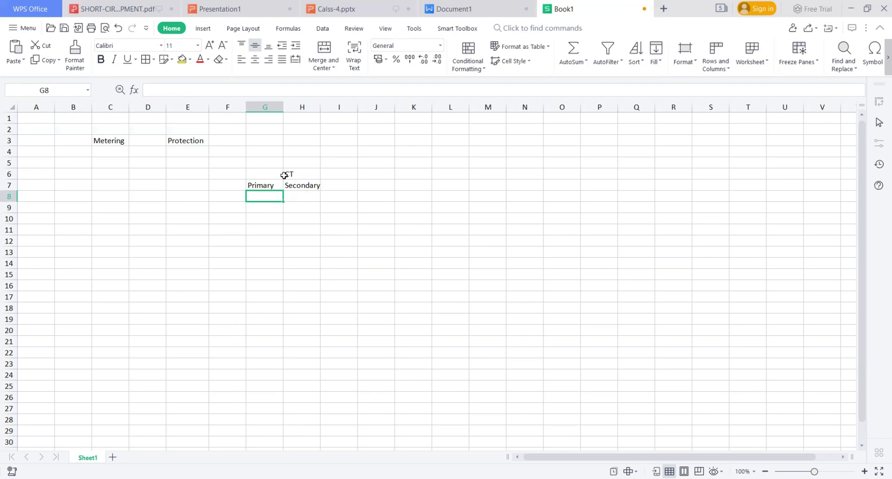
pyautogui.write('400')
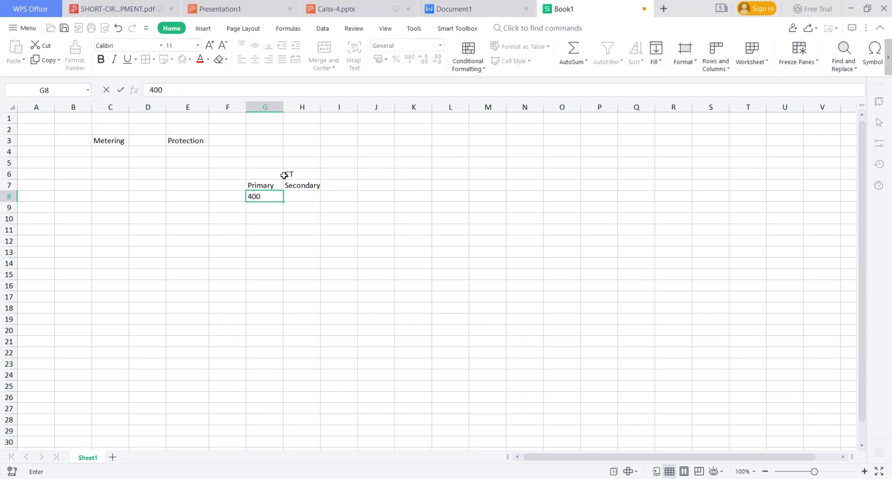
pyautogui.press('Tab')
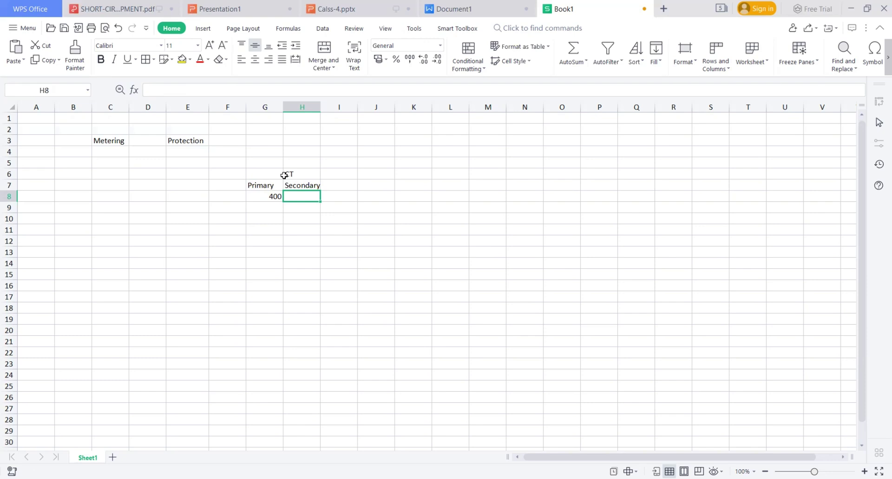
pyautogui.write('1')
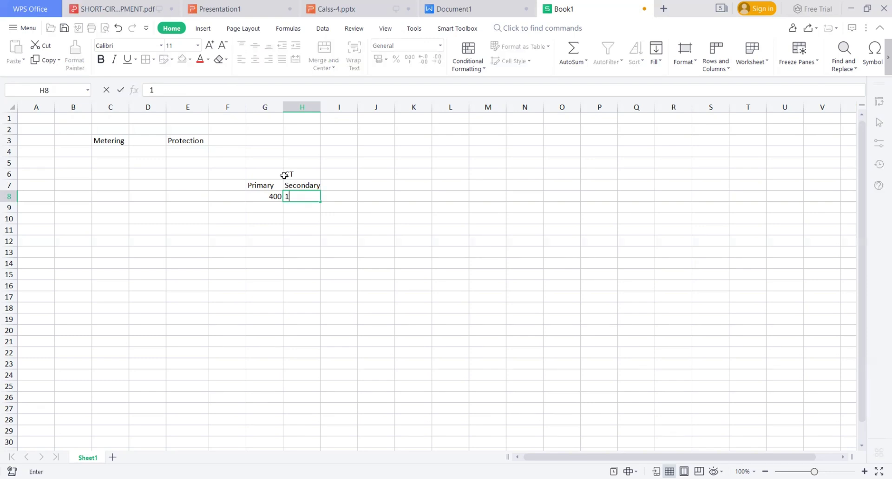
pyautogui.hotkey('shift', 'Left')
pyautogui.press('Right')
pyautogui.write('A')
pyautogui.press('Return')
pyautogui.press('Left')
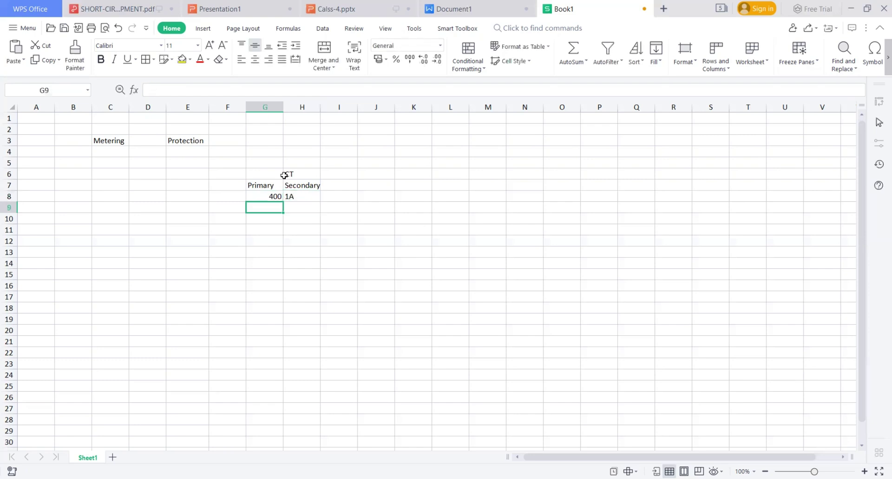
pyautogui.press('Up')
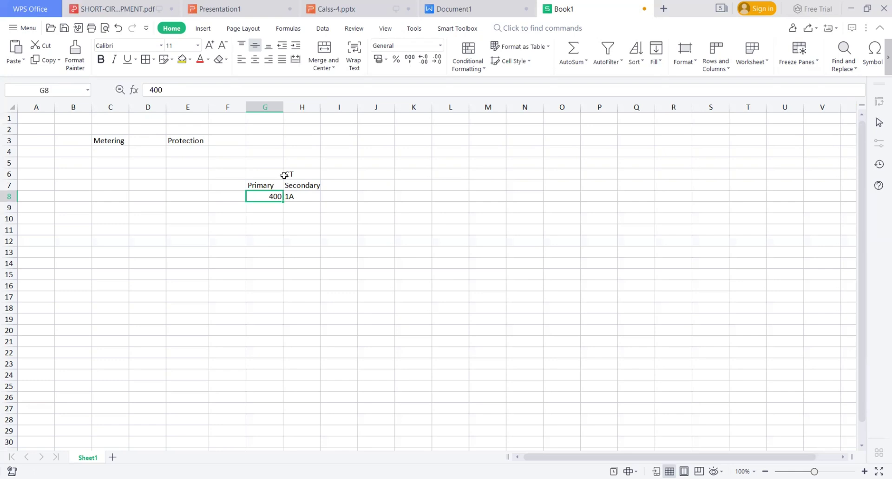
pyautogui.click(393, 171)
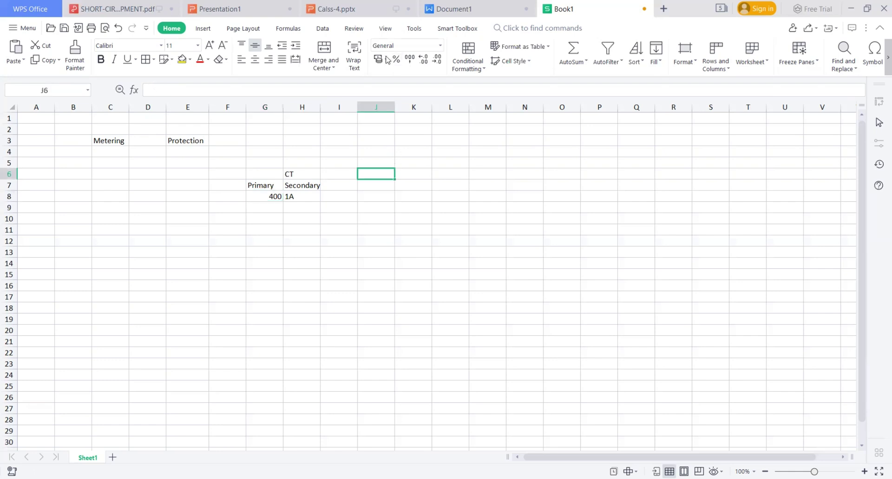
# Step: Draw a freehand relay sketch in ink across rows 18–19
pyautogui.moveTo(404, 312); pyautogui.dragTo(707, 317)
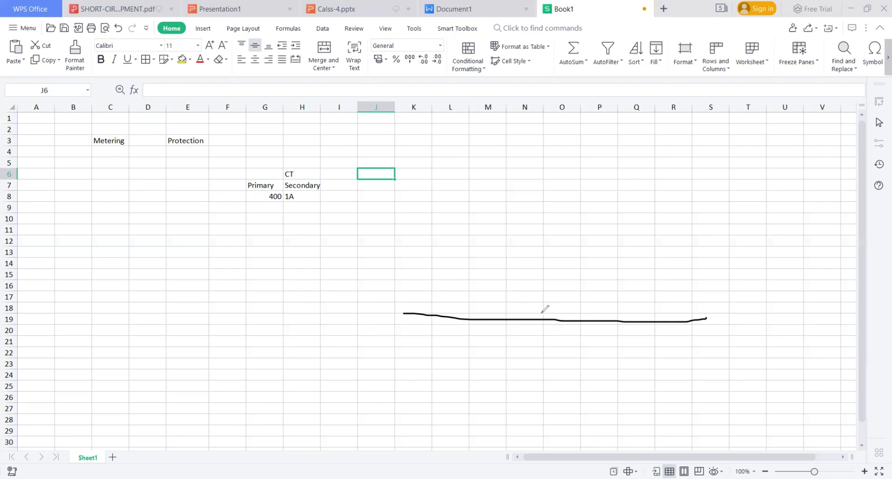
pyautogui.moveTo(520, 309)
pyautogui.mouseDown()
pyautogui.moveTo(523, 333)
pyautogui.moveTo(542, 299)
pyautogui.moveTo(549, 335)
pyautogui.moveTo(532, 281)
pyautogui.moveTo(559, 258)
pyautogui.moveTo(568, 266)
pyautogui.moveTo(571, 251)
pyautogui.moveTo(558, 247)
pyautogui.moveTo(572, 245)
pyautogui.mouseUp()
pyautogui.moveTo(535, 299)
pyautogui.mouseDown()
pyautogui.moveTo(583, 279)
pyautogui.moveTo(591, 288)
pyautogui.mouseUp()
pyautogui.moveTo(600, 274)
pyautogui.mouseDown()
pyautogui.moveTo(567, 277)
pyautogui.moveTo(584, 299)
pyautogui.moveTo(594, 247)
pyautogui.mouseUp()
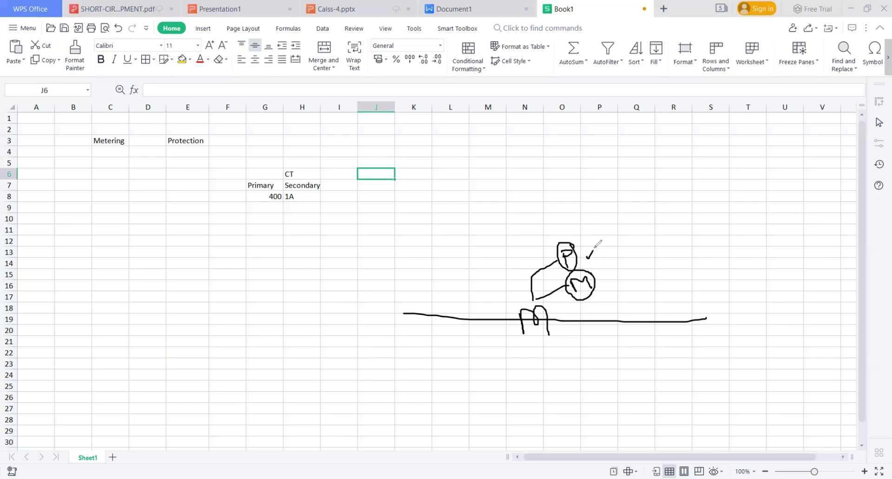
pyautogui.moveTo(605, 282); pyautogui.dragTo(611, 268)
pyautogui.moveTo(573, 234); pyautogui.dragTo(602, 189)
pyautogui.moveTo(572, 235); pyautogui.dragTo(630, 229)
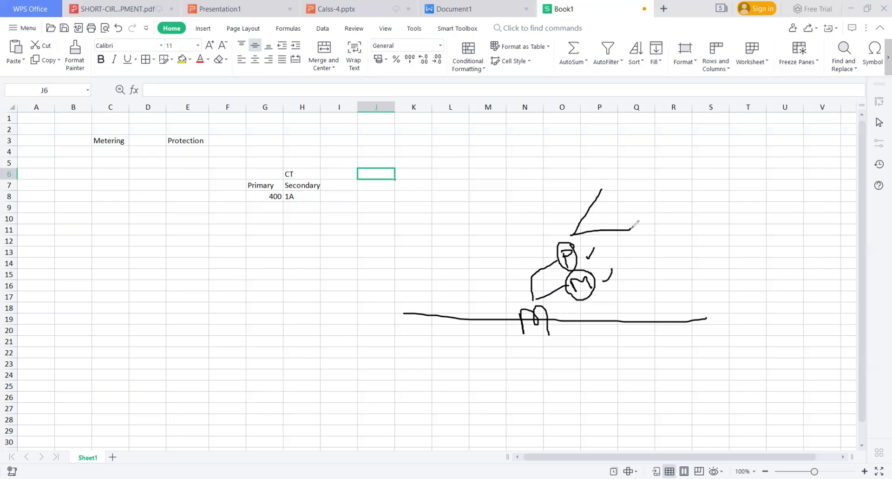
pyautogui.moveTo(610, 170)
pyautogui.mouseDown()
pyautogui.moveTo(616, 179)
pyautogui.moveTo(610, 170)
pyautogui.moveTo(646, 179)
pyautogui.mouseUp()
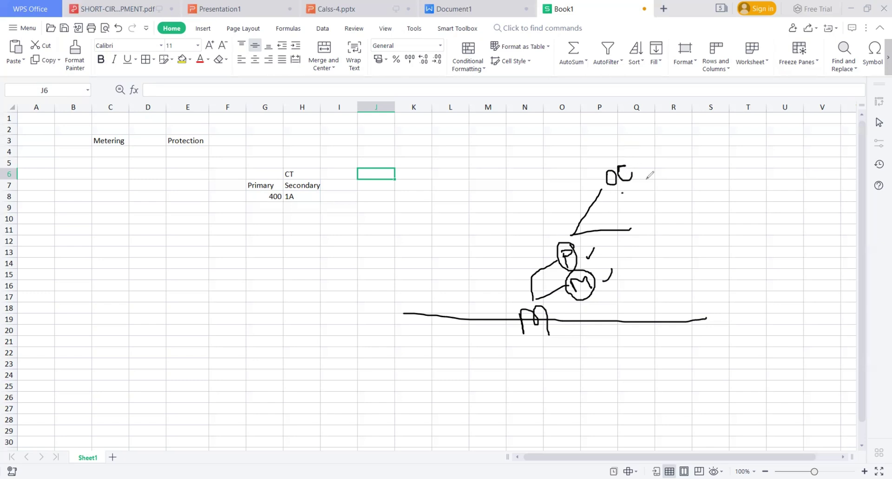
# Step: Write 'Unit 87,21' and 'IOC' on the sketch, circle them, and mark a 4 below
pyautogui.moveTo(633, 223)
pyautogui.mouseDown()
pyautogui.moveTo(637, 230)
pyautogui.moveTo(649, 217)
pyautogui.moveTo(657, 225)
pyautogui.moveTo(662, 215)
pyautogui.moveTo(640, 245)
pyautogui.moveTo(643, 236)
pyautogui.moveTo(651, 235)
pyautogui.moveTo(648, 246)
pyautogui.moveTo(667, 243)
pyautogui.moveTo(650, 238)
pyautogui.mouseUp()
pyautogui.click(649, 213)
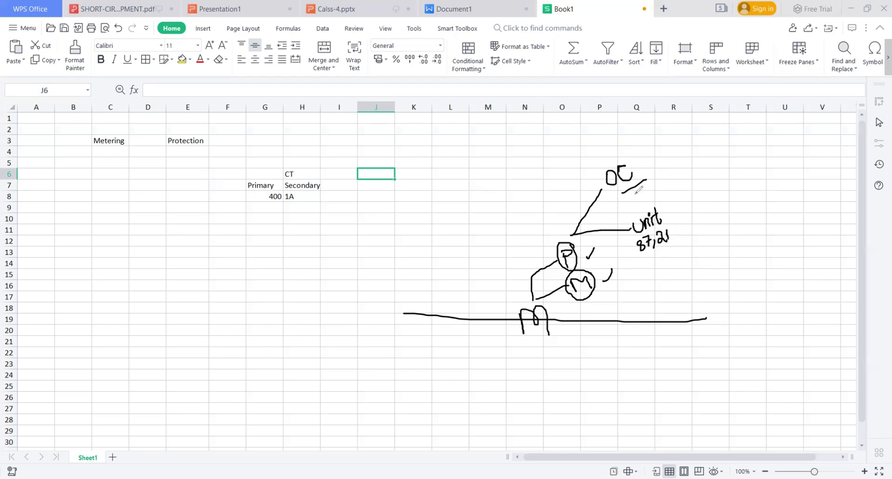
pyautogui.moveTo(622, 192)
pyautogui.mouseDown()
pyautogui.moveTo(603, 171)
pyautogui.moveTo(646, 160)
pyautogui.moveTo(650, 176)
pyautogui.mouseUp()
pyautogui.moveTo(655, 208)
pyautogui.mouseDown()
pyautogui.moveTo(638, 213)
pyautogui.moveTo(631, 249)
pyautogui.moveTo(676, 246)
pyautogui.moveTo(663, 206)
pyautogui.moveTo(652, 207)
pyautogui.mouseUp()
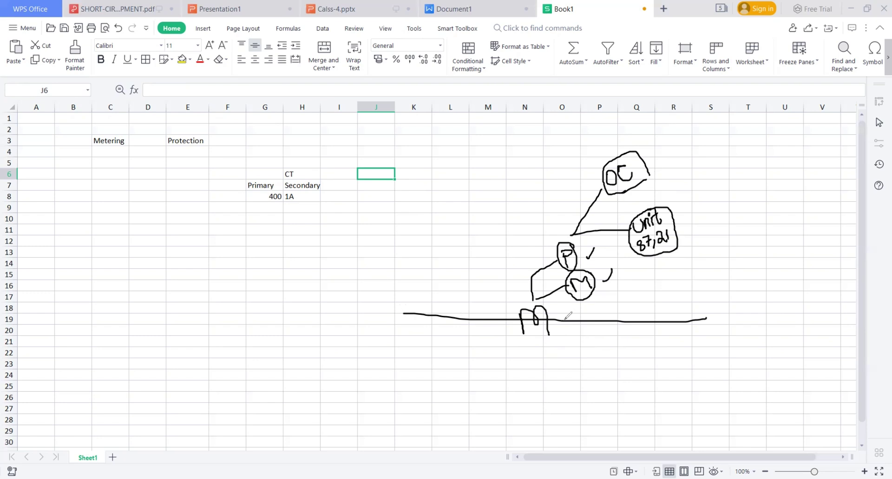
pyautogui.moveTo(533, 344)
pyautogui.mouseDown()
pyautogui.moveTo(539, 361)
pyautogui.moveTo(542, 346)
pyautogui.moveTo(571, 368)
pyautogui.moveTo(595, 350)
pyautogui.mouseUp()
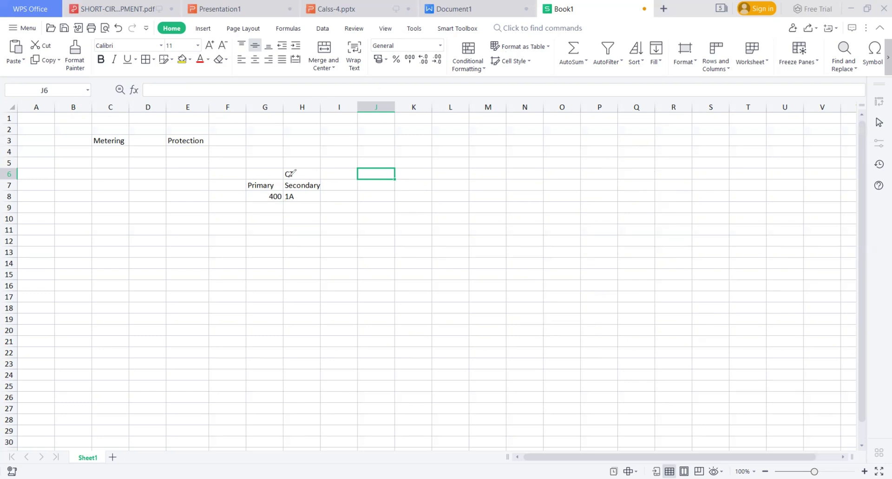
# Step: Erase all ink from the sheet and enter 400 and 1 in H12:I12
pyautogui.press('e')
pyautogui.click(310, 241)
pyautogui.write('400')
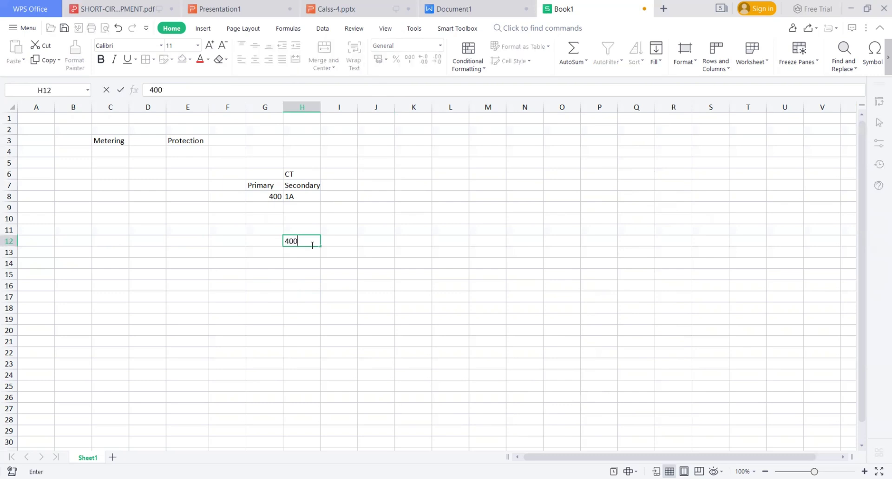
pyautogui.press('Tab')
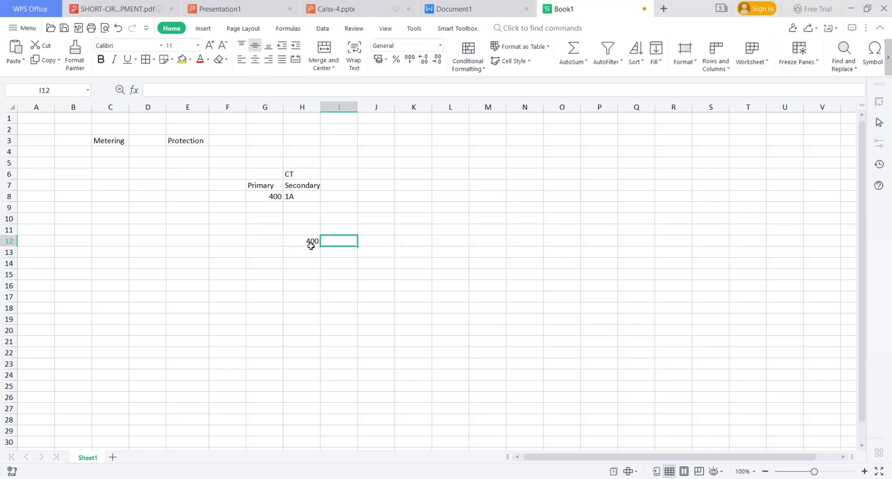
pyautogui.write('1')
pyautogui.press('Return')
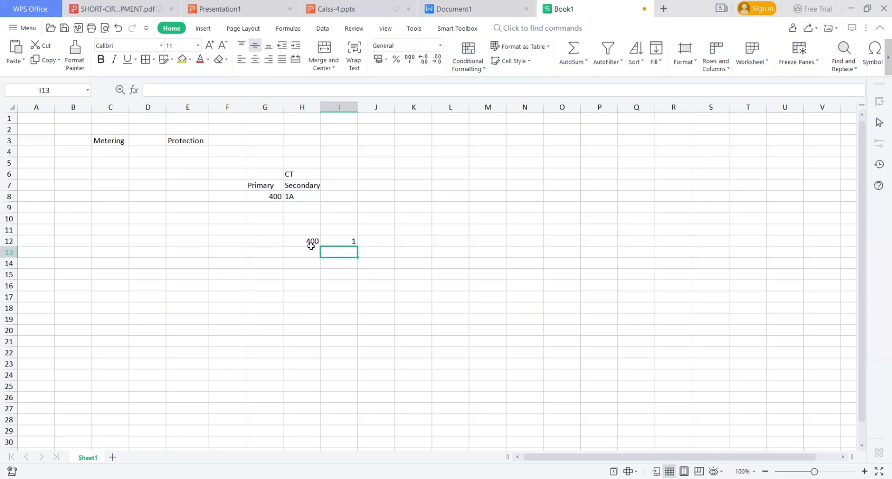
# Step: Add the heading 'Ideal' in cell J11
pyautogui.press('Left')
pyautogui.press('Up')
pyautogui.press('Right')
pyautogui.press('Right')
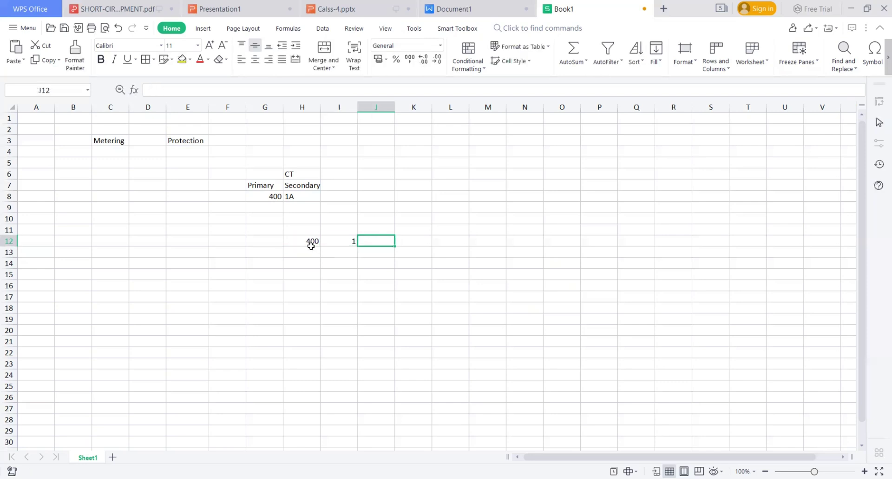
pyautogui.press('Up')
pyautogui.write('Idea')
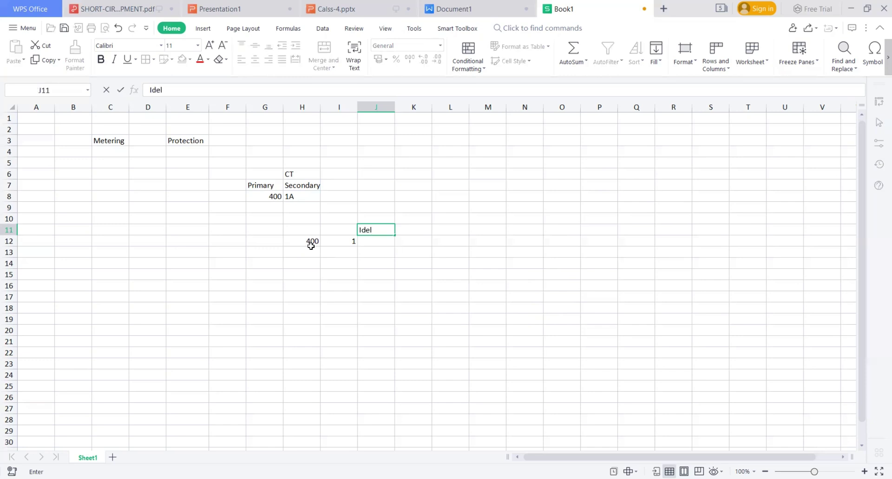
pyautogui.write('l')
pyautogui.press('Return')
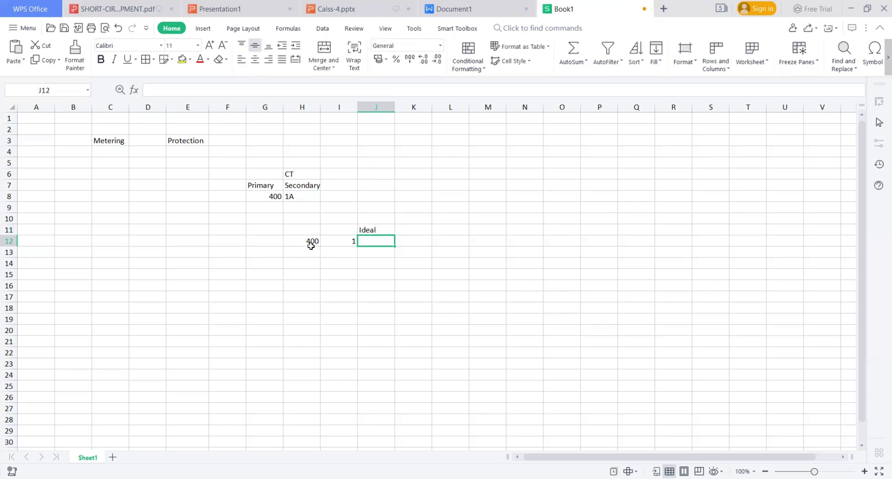
# Step: Enter 200 and 0.5 in row 13, and 800 and 2 in row 14
pyautogui.press('Down')
pyautogui.press('Down')
pyautogui.press('Left')
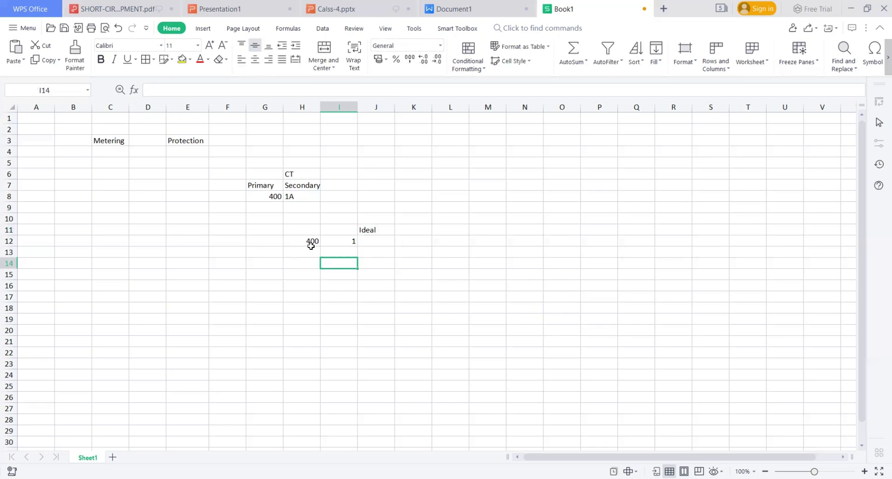
pyautogui.press('Up')
pyautogui.press('Left')
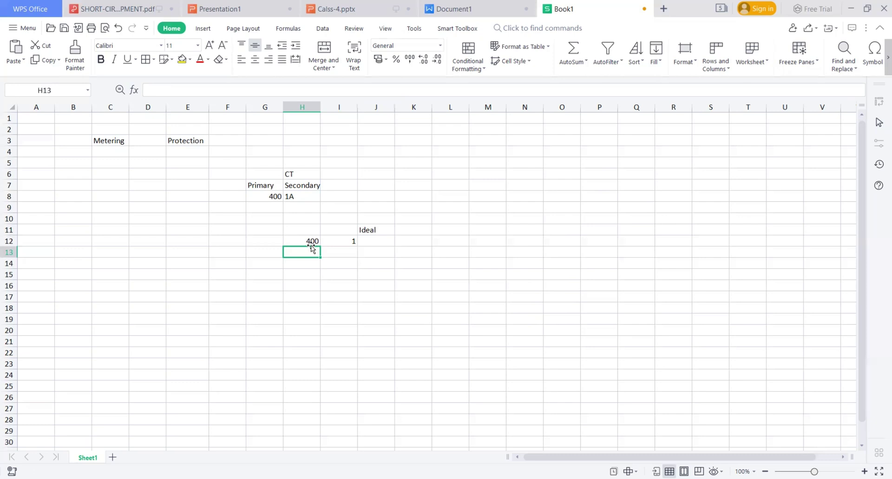
pyautogui.write('200')
pyautogui.press('Tab')
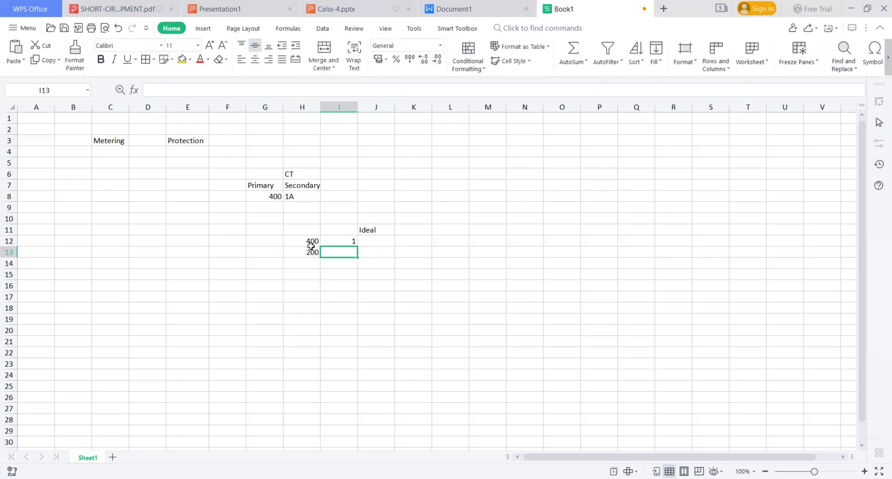
pyautogui.write('0.5')
pyautogui.press('Return')
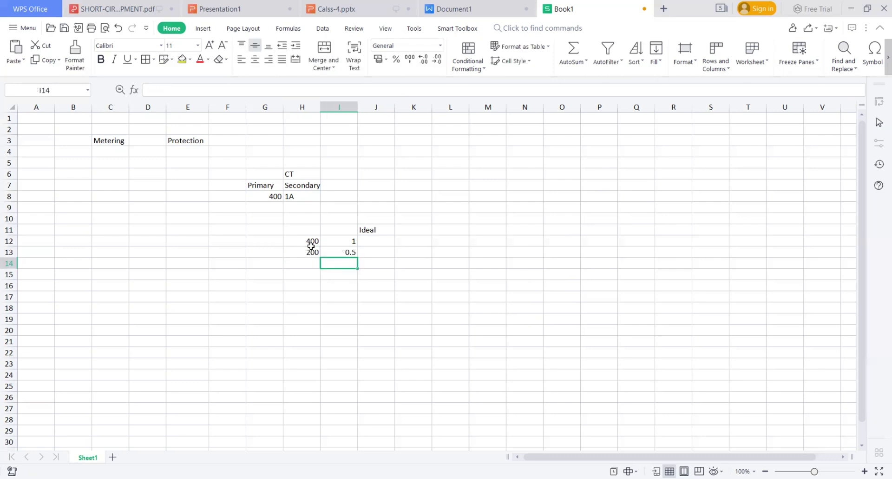
pyautogui.press('Left')
pyautogui.write('800')
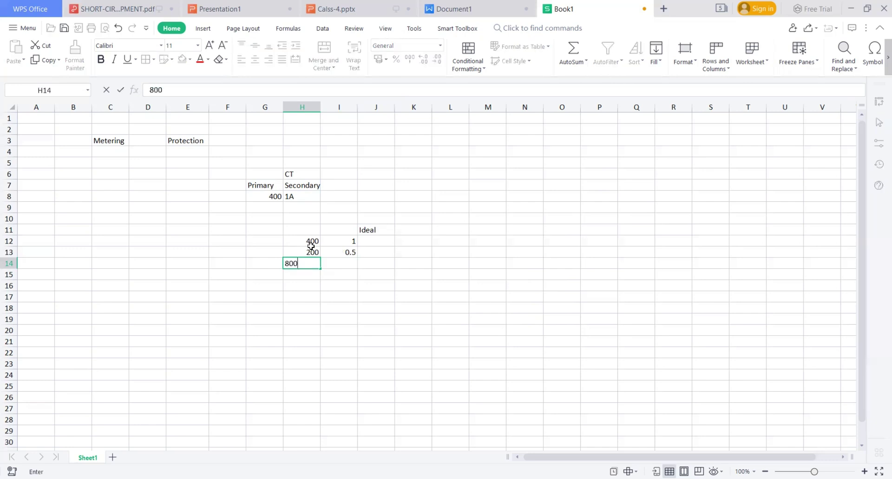
pyautogui.press('Right')
pyautogui.write('2')
pyautogui.press('Return')
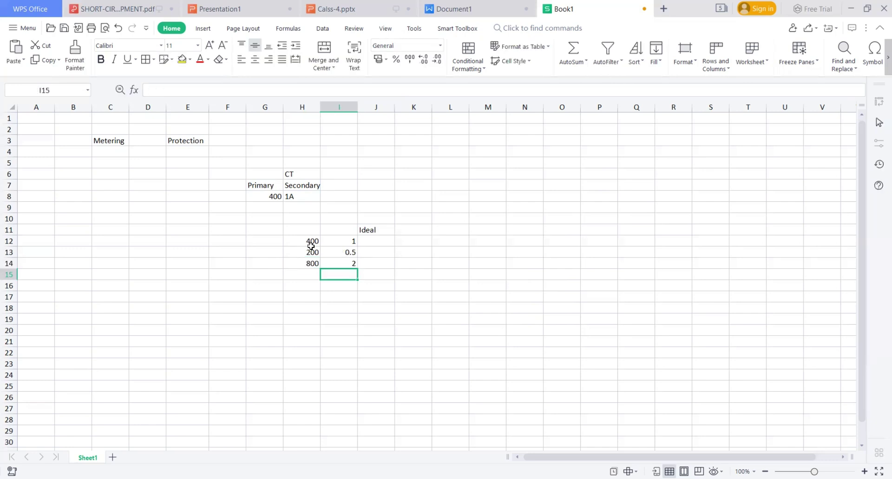
# Step: Select the table range H12:I14
pyautogui.press('Up')
pyautogui.press('Up')
pyautogui.press('Up')
pyautogui.press('Left')
pyautogui.hotkey('shift', 'Right')
pyautogui.hotkey('shift', 'Down')
pyautogui.hotkey('shift', 'Down')
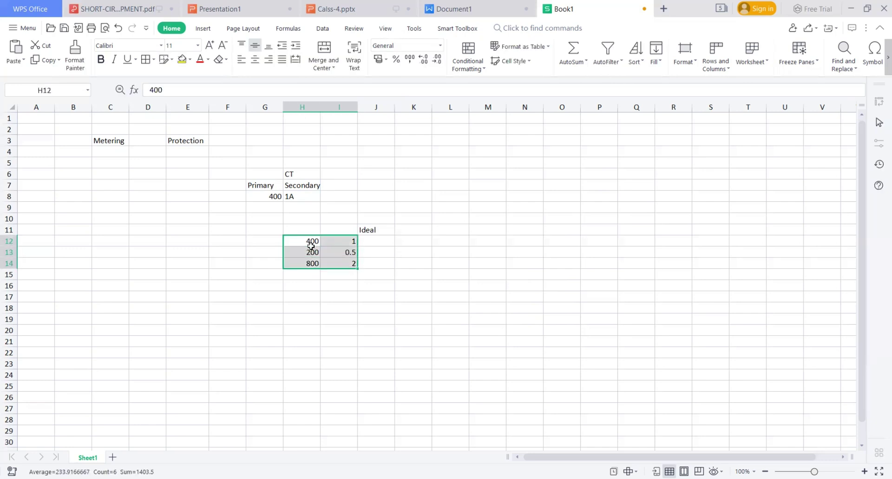
# Step: Center-align the values 400/200/800 and 1/0.5/2 in H12:I14, then deselect
pyautogui.click(252, 61)
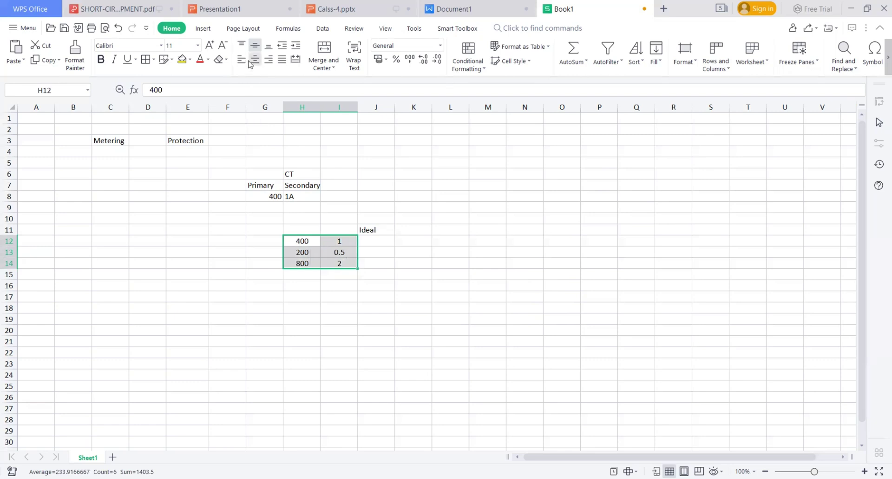
pyautogui.click(438, 185)
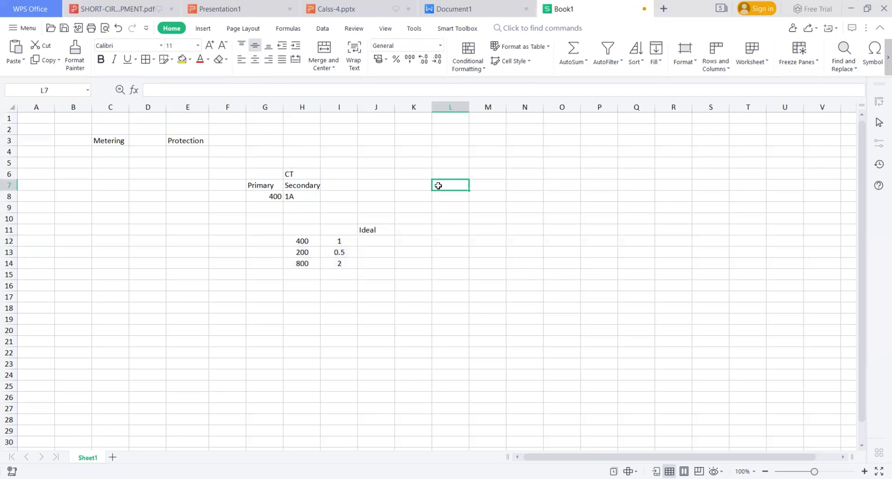